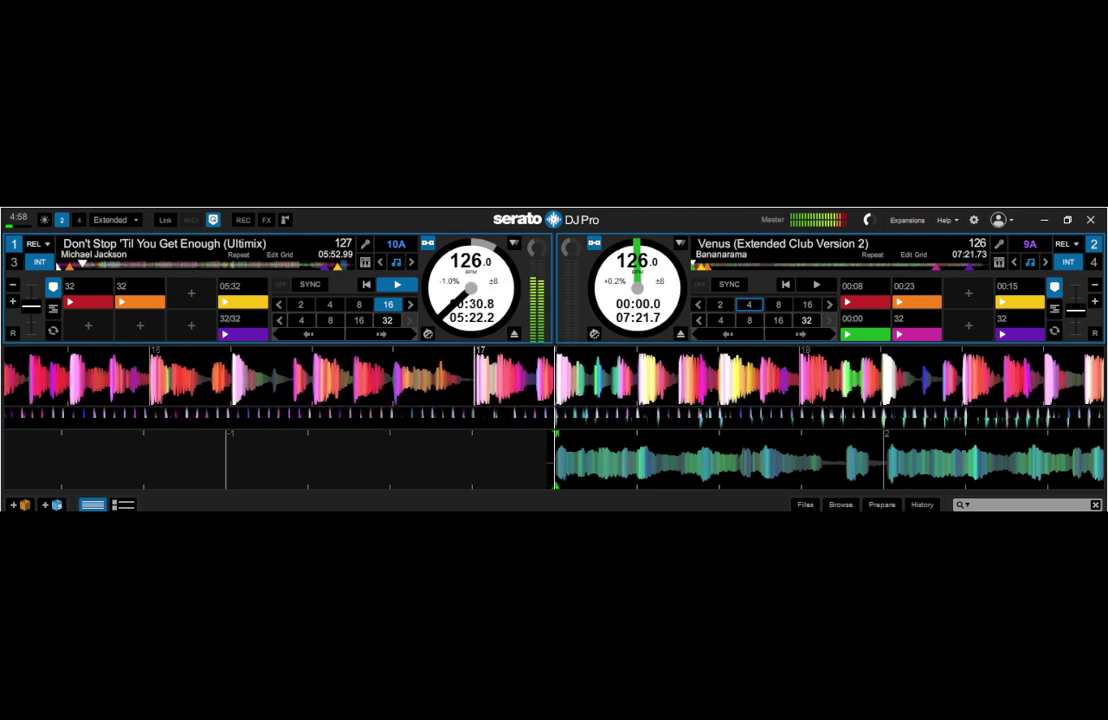
Audition Venus (Extended Club Version 2) on deck 2 from its start, the 00:23 cue and the 00:07 point
key("s")
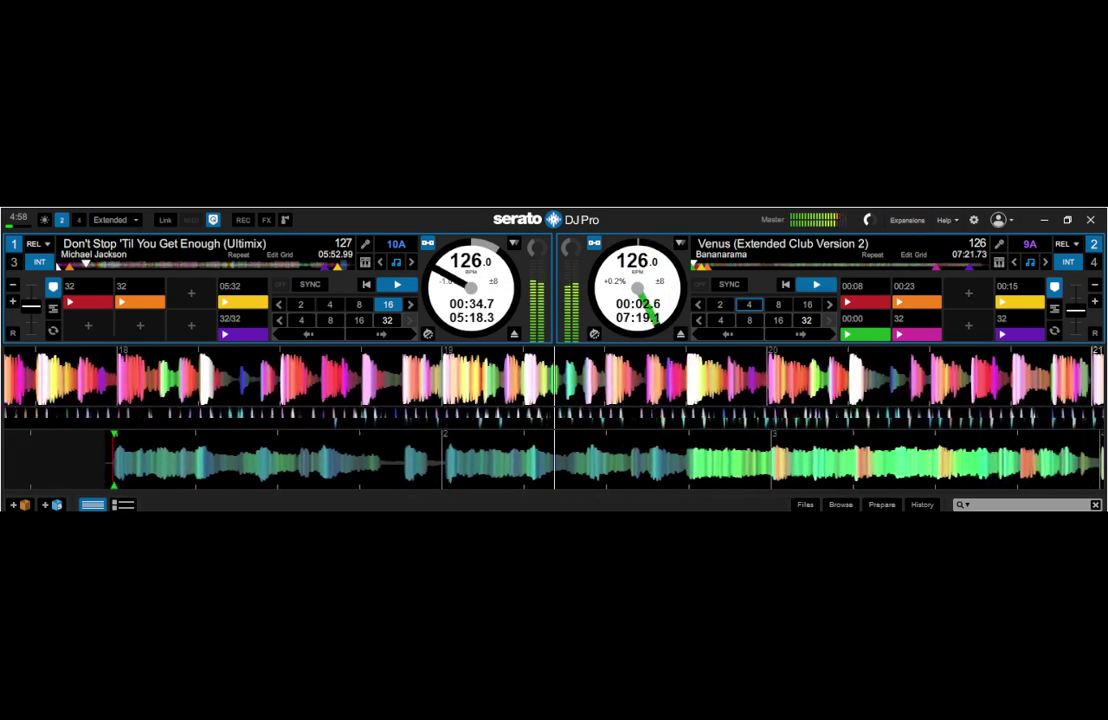
key("7")
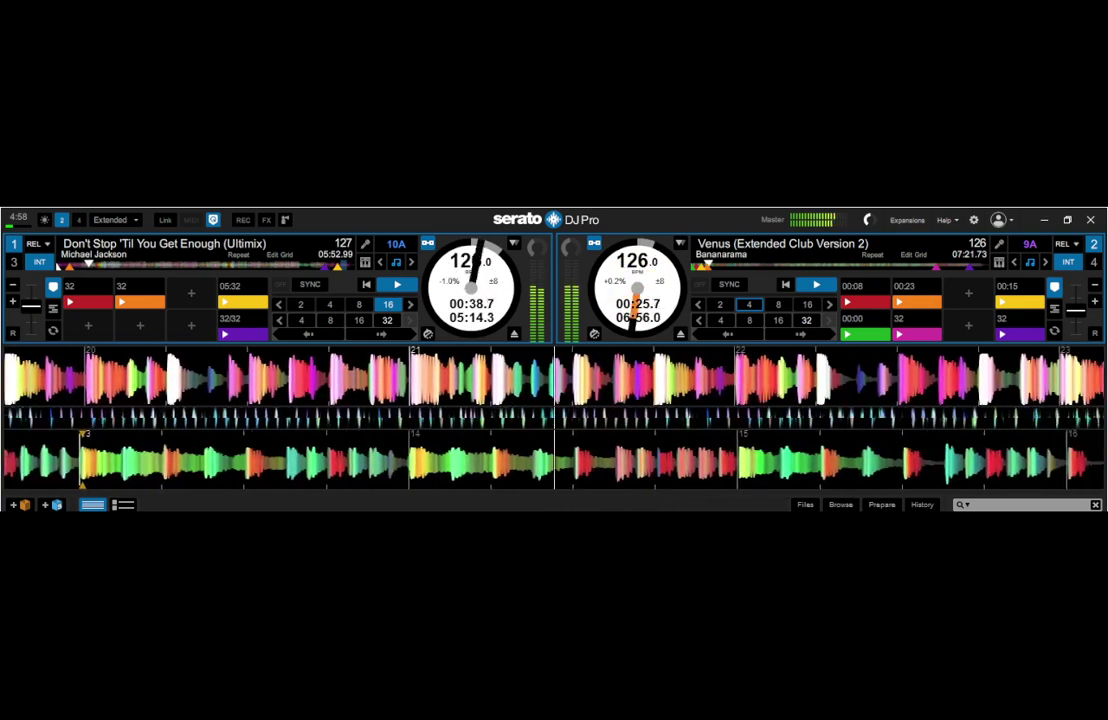
key("6")
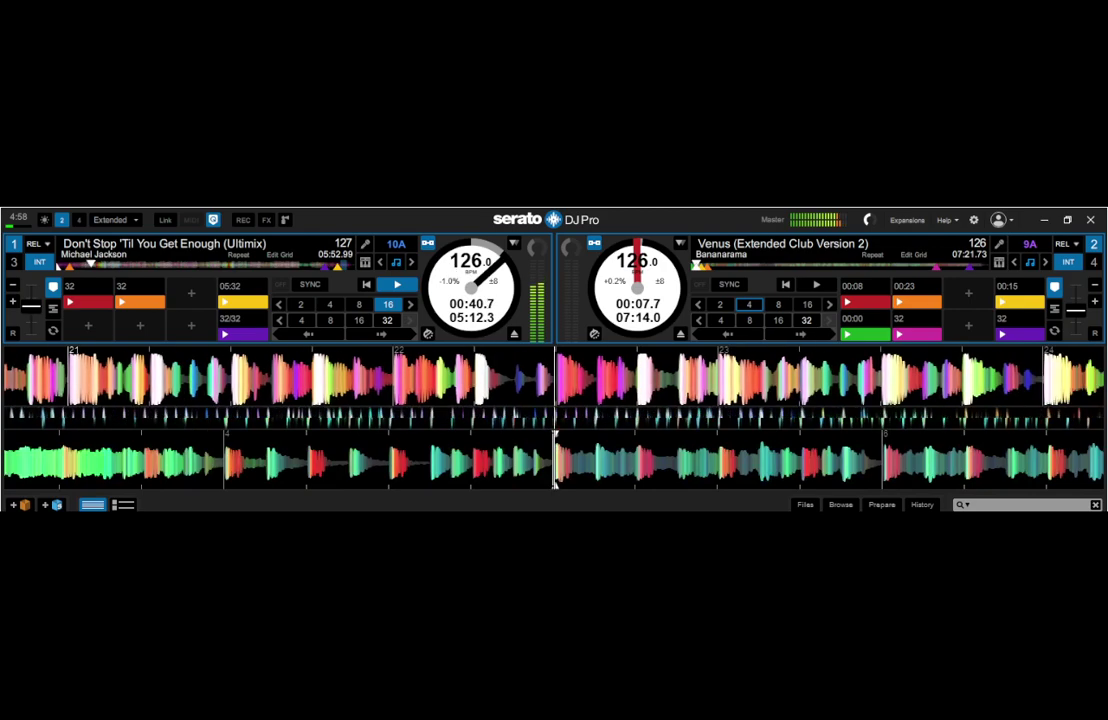
key("space")
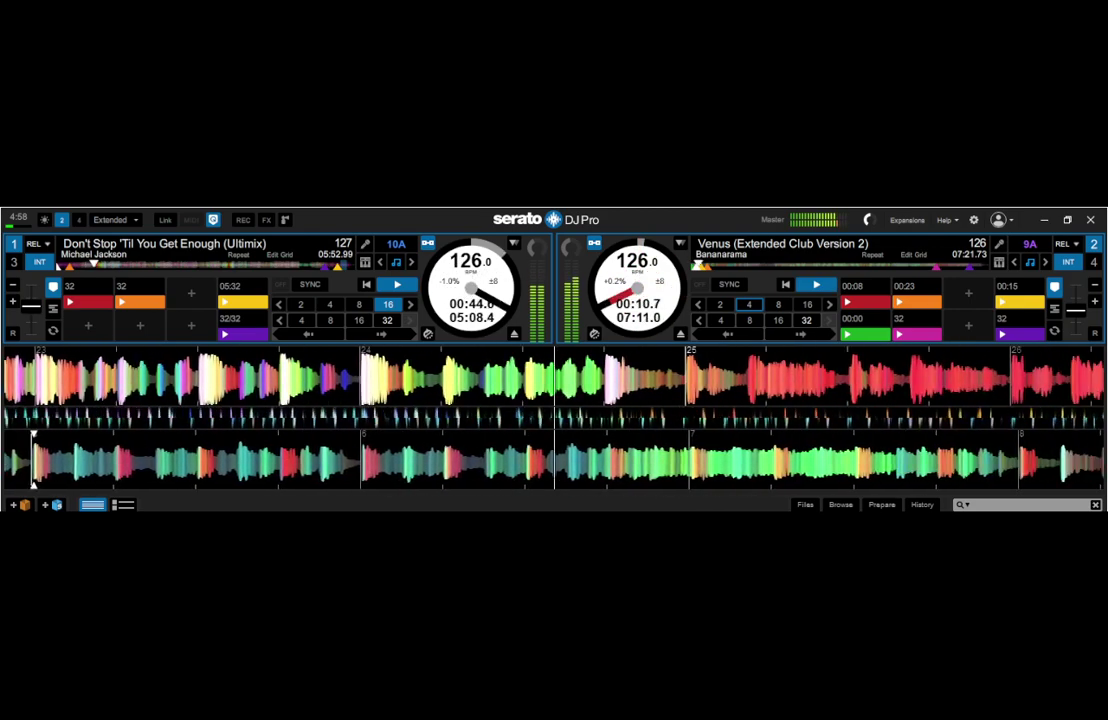
Set a hot cue at 00:38 in Venus (Extended Club Version 2) on deck 2 and resume playback
key("7")
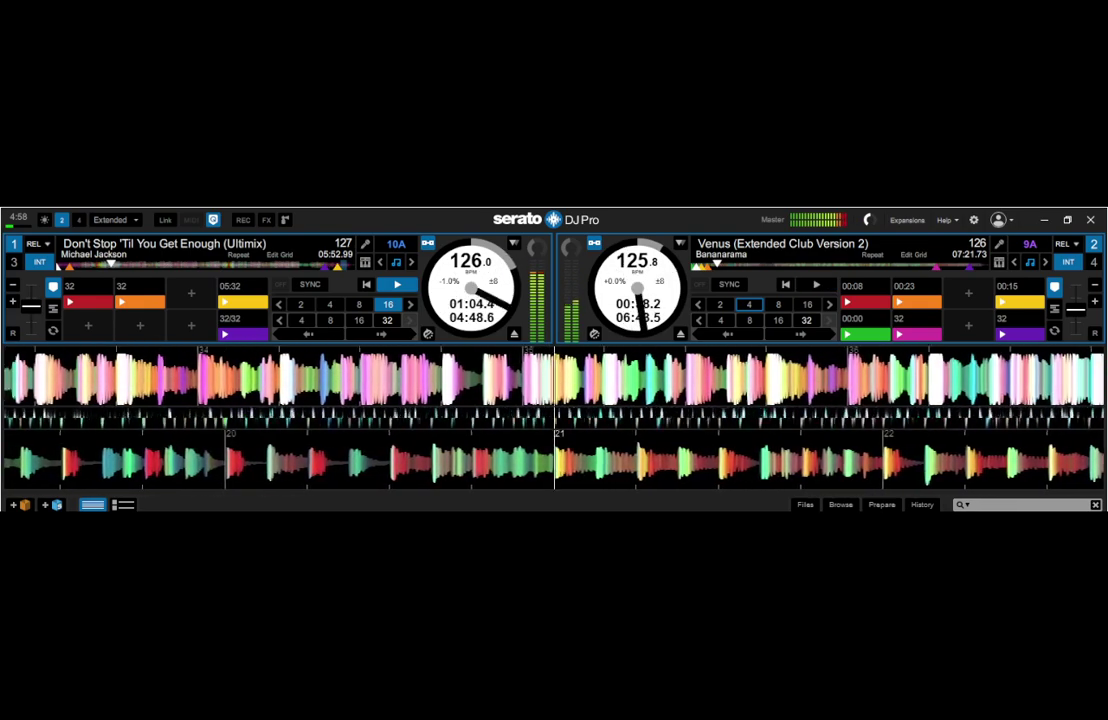
key("8")
key("s")
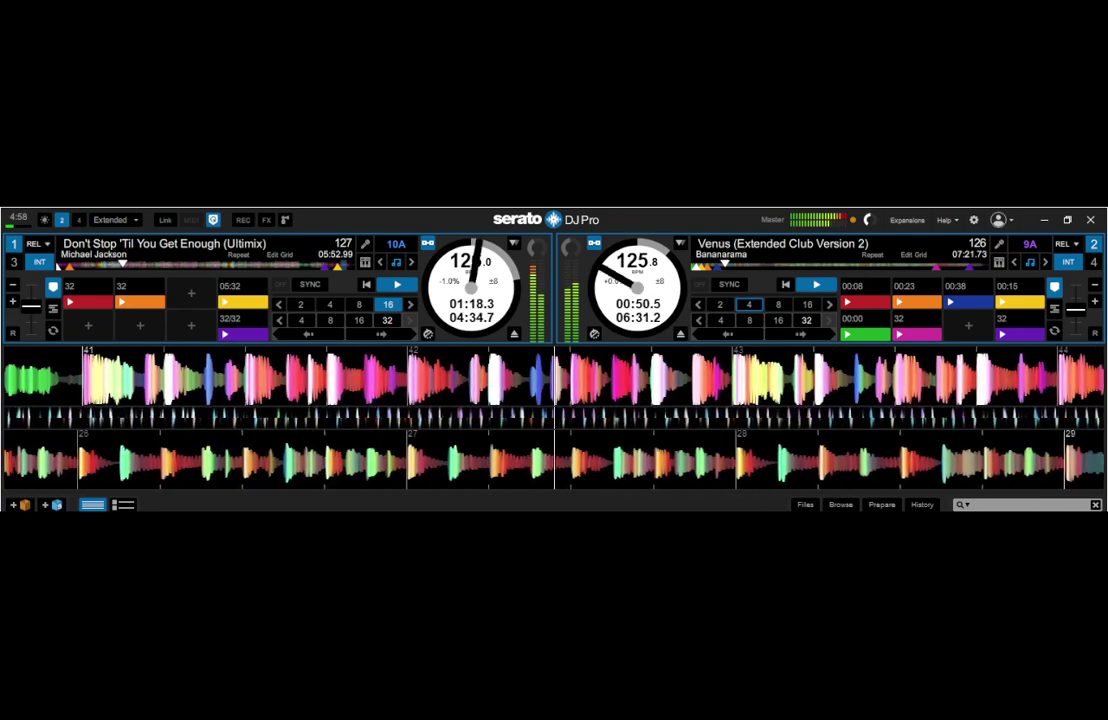
Search the library for "venus" and load Venus (@ UR Service Version) onto deck 2
key("6")
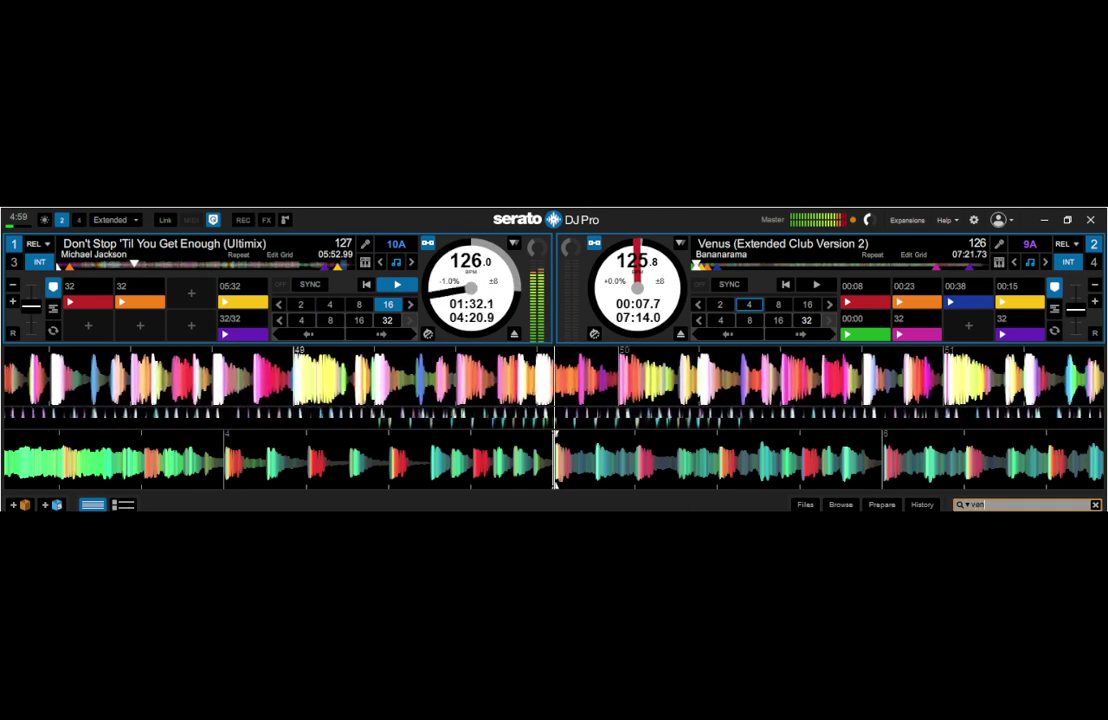
type("venus")
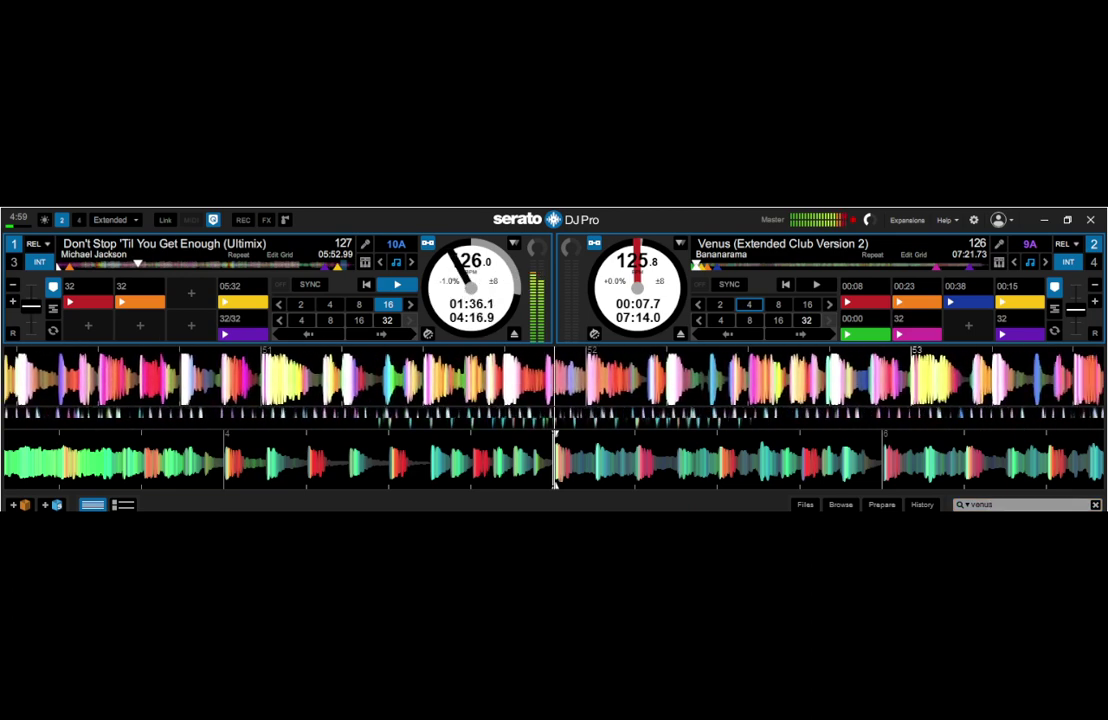
key("shift+Right")
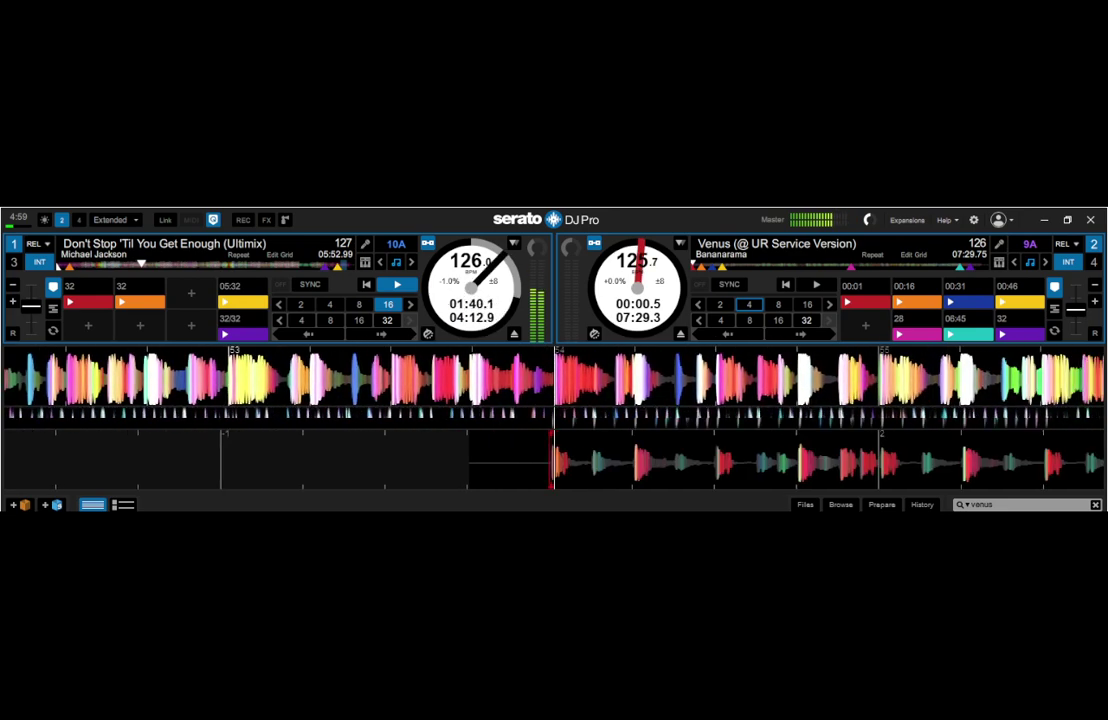
Set an 8-beat loop at the purple cue near the end of Venus (@ UR Service Version) on deck 2 and play it
key("s")
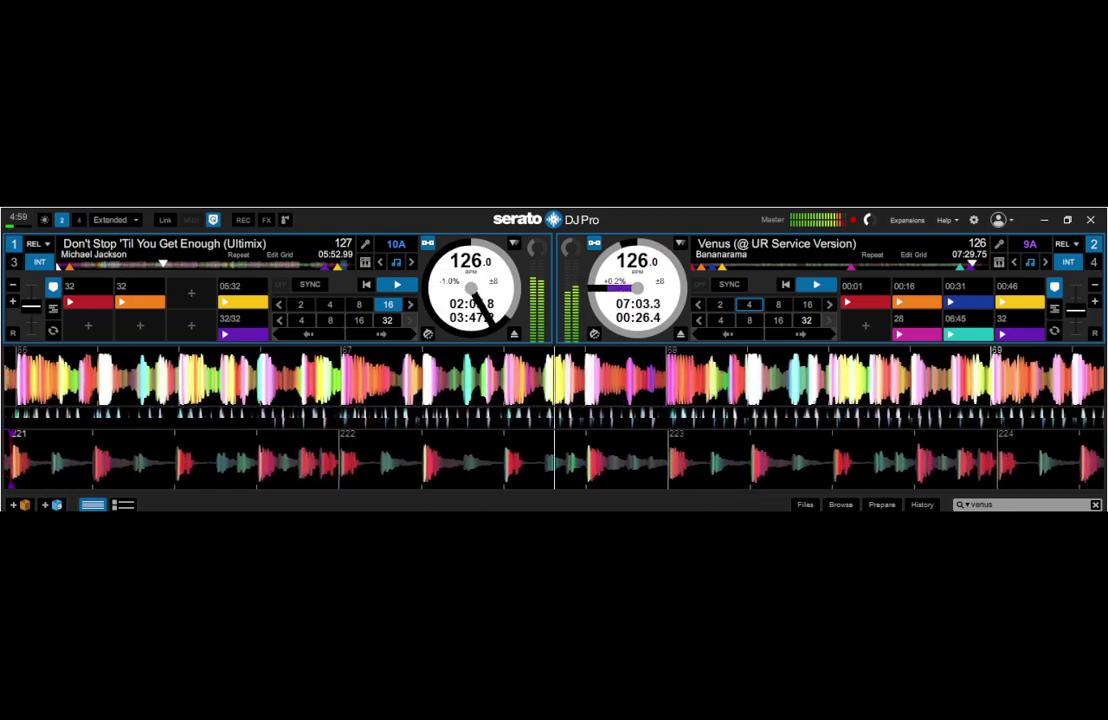
key("ctrl+8")
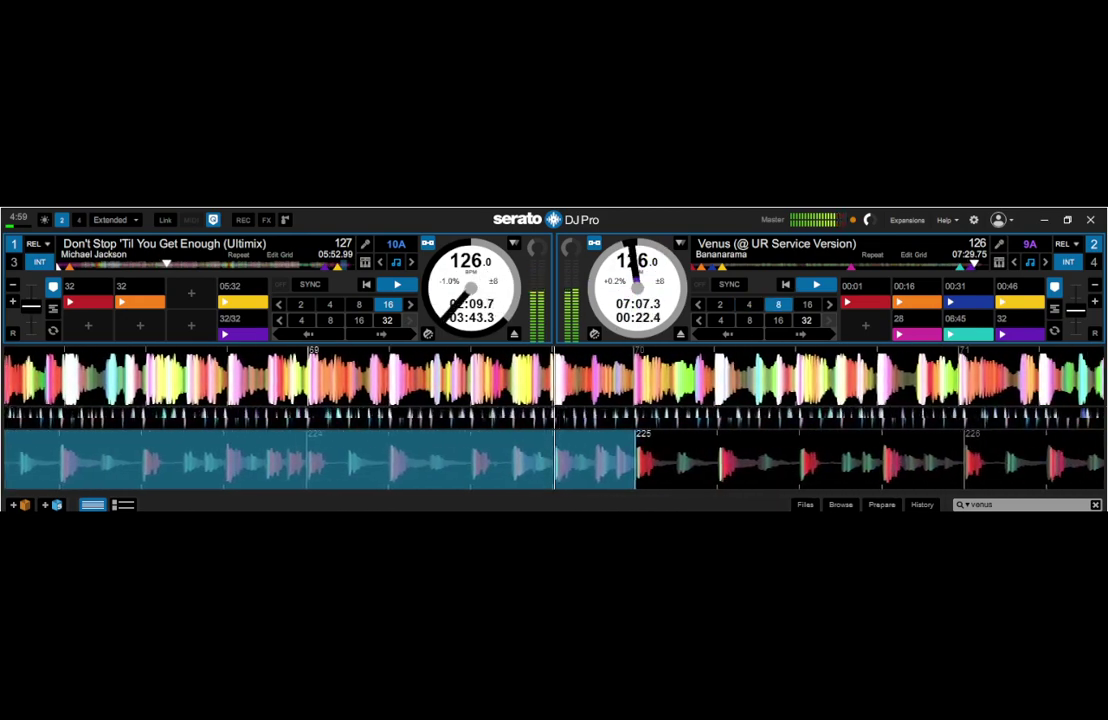
key("ctrl+8")
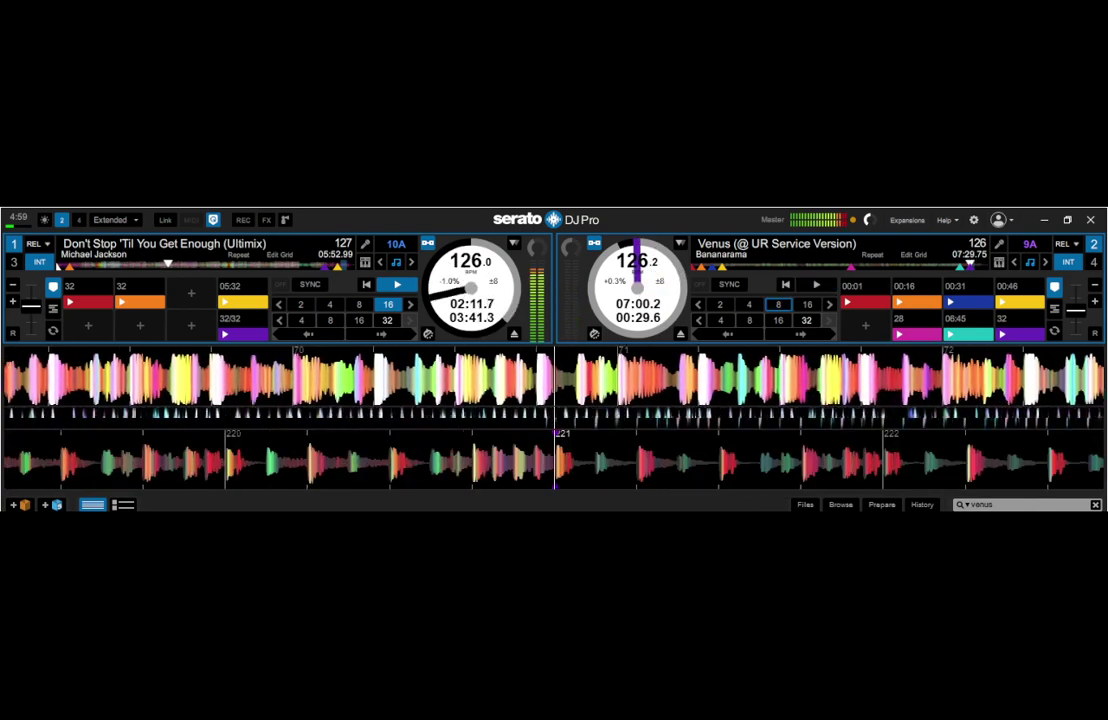
key("ctrl+8")
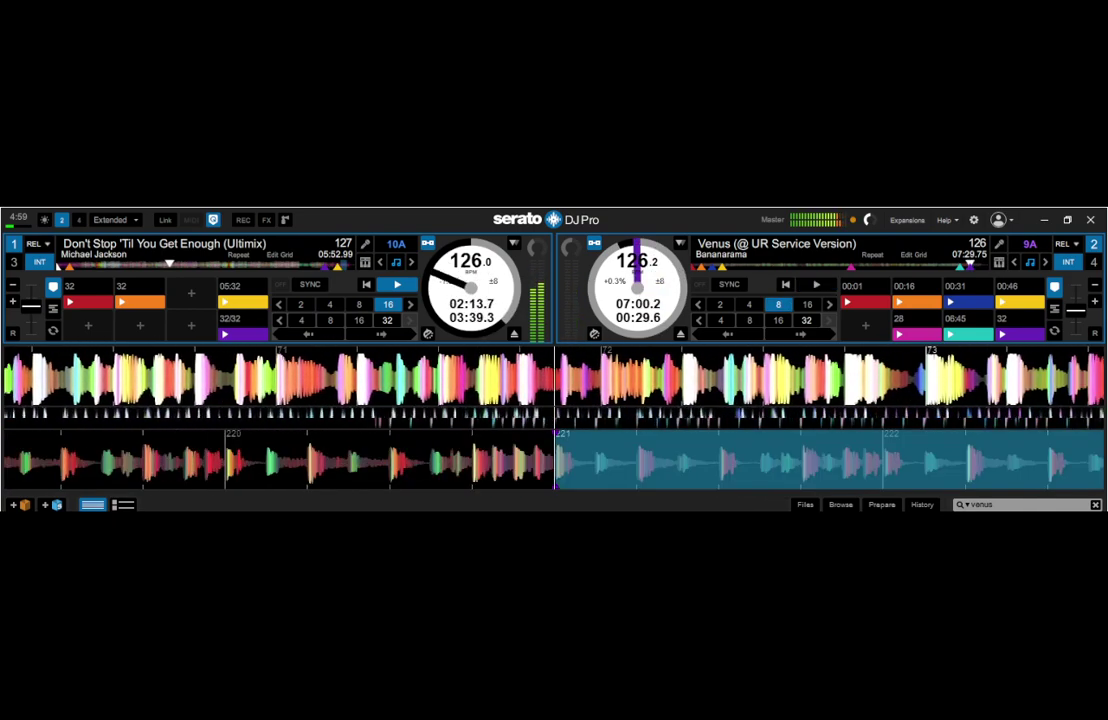
key("s")
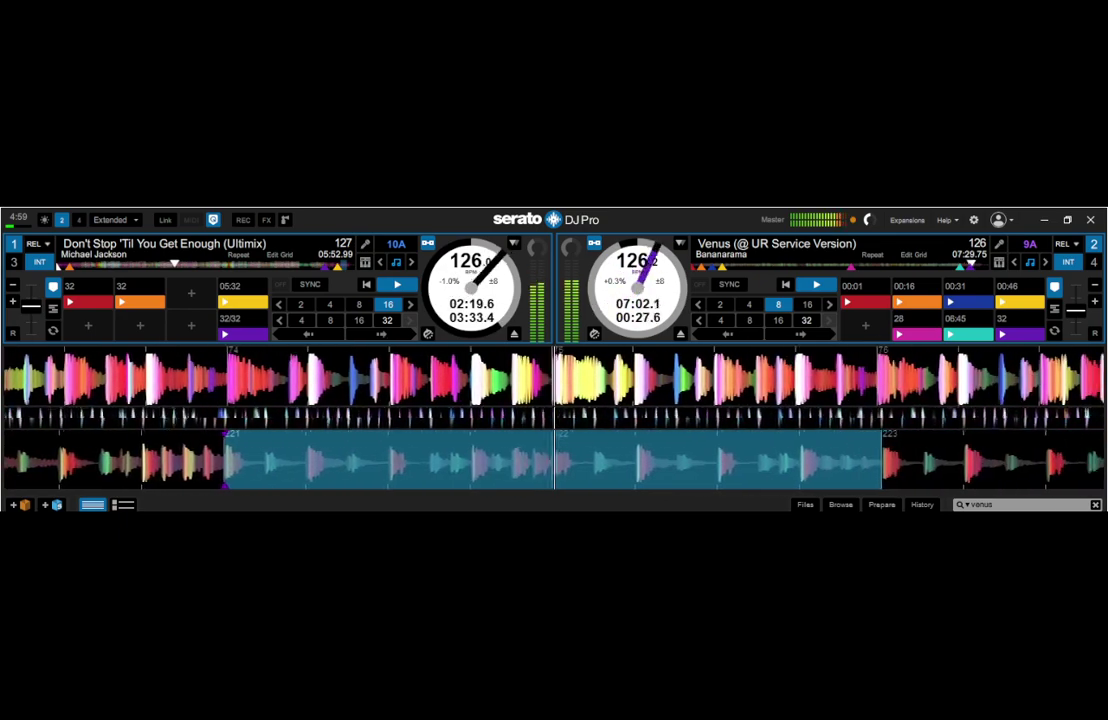
Play Venus (@ UR Service Version) from its start on deck 2 and stop Don't Stop 'Til You Get Enough on deck 1
key("a")
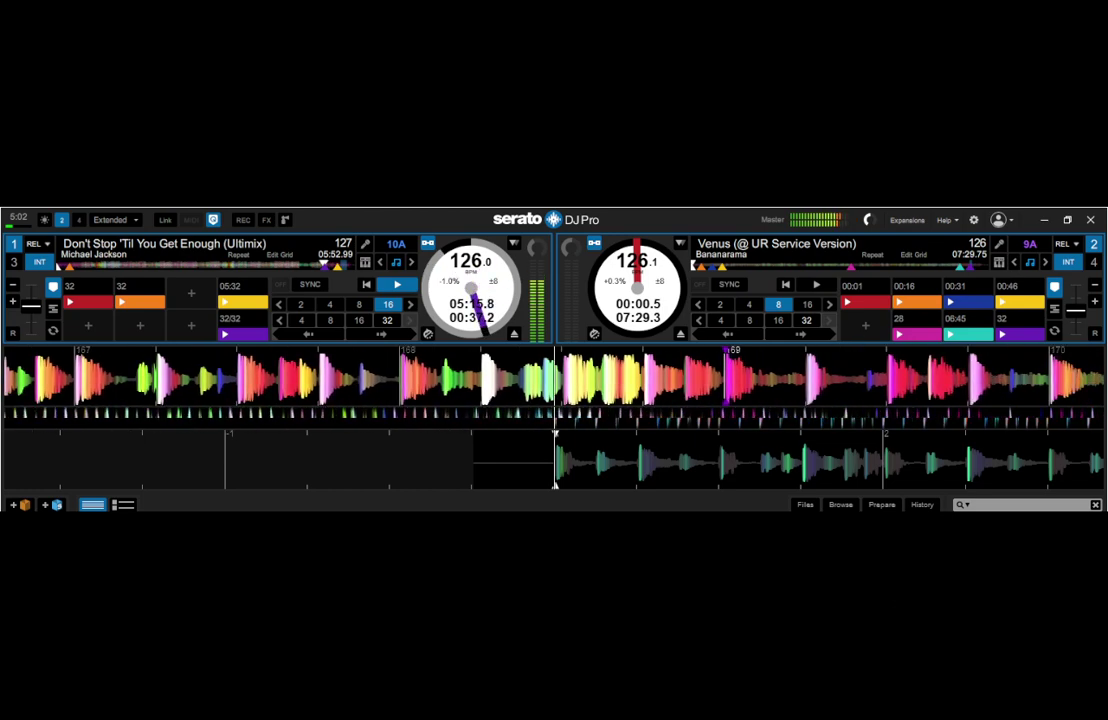
key("s")
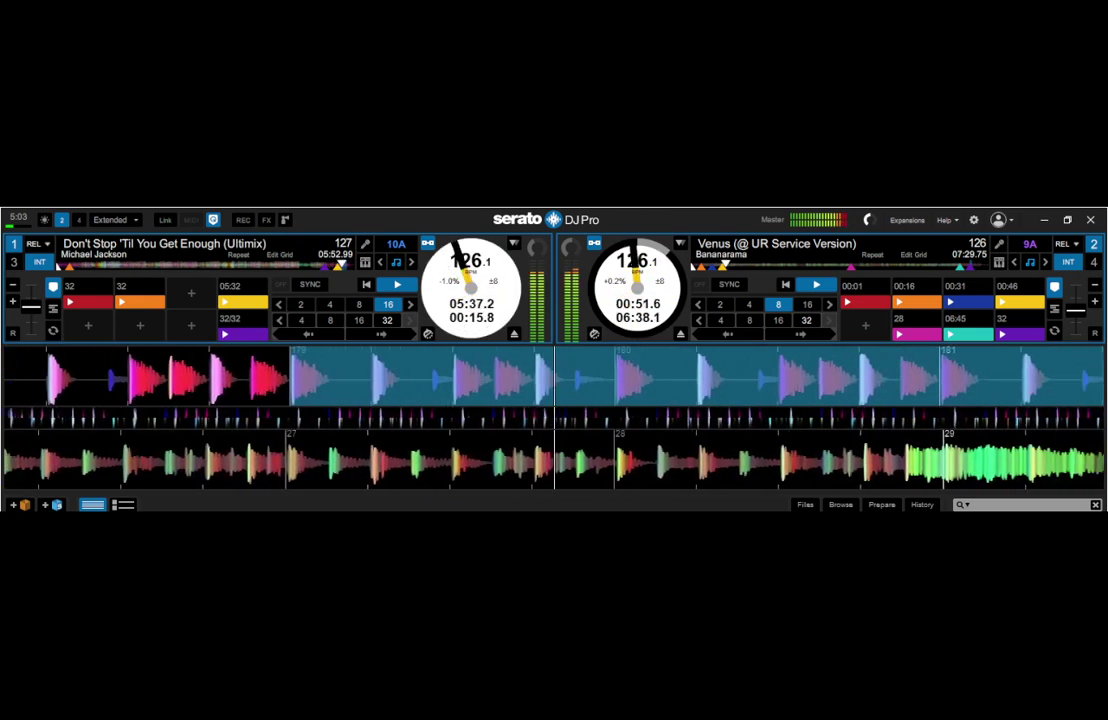
key("w")
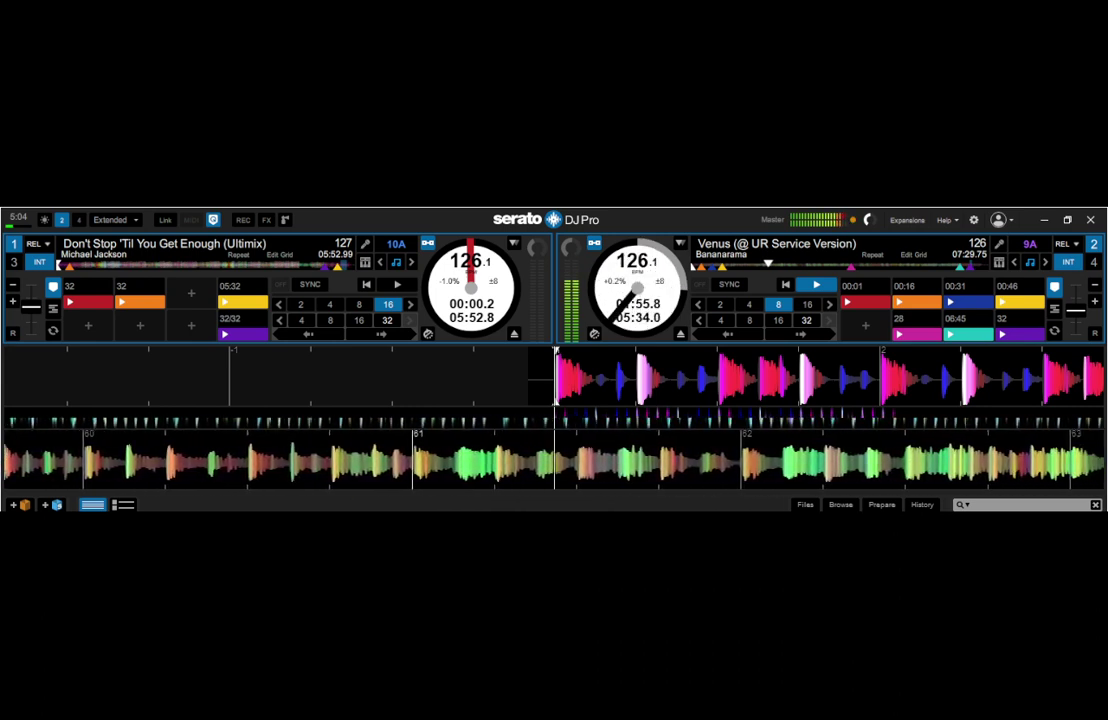
Load My Heart Goes Bang onto deck 1 and play a 16-beat loop from its 03:45 cue
key("shift+Left")
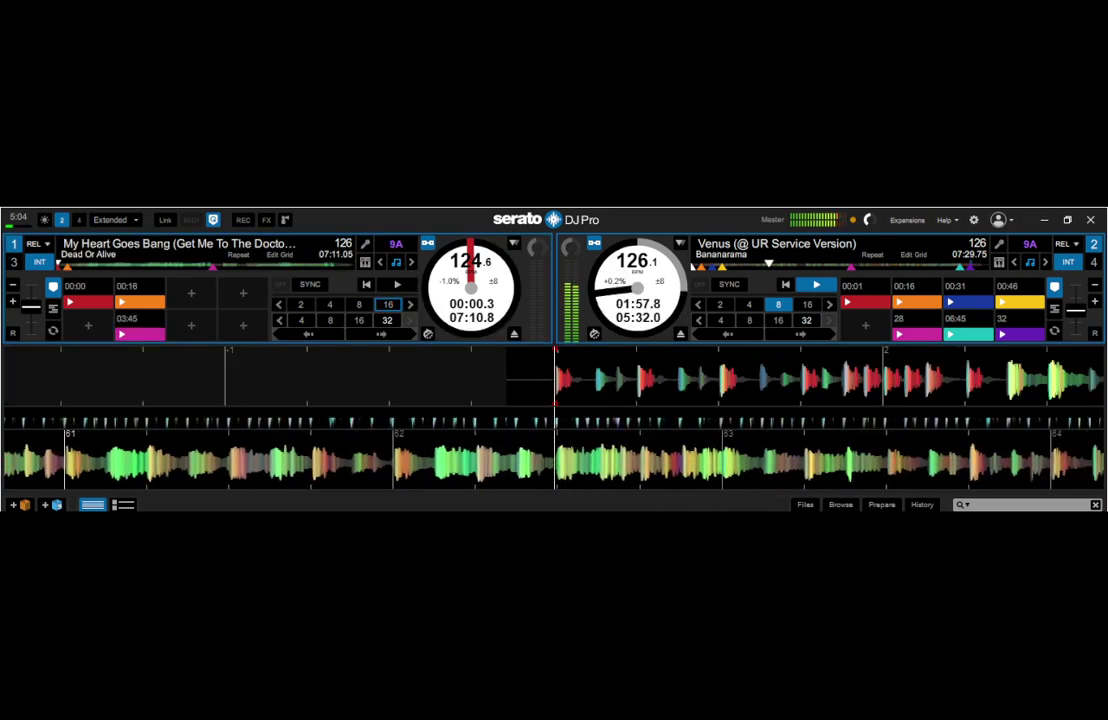
key("w")
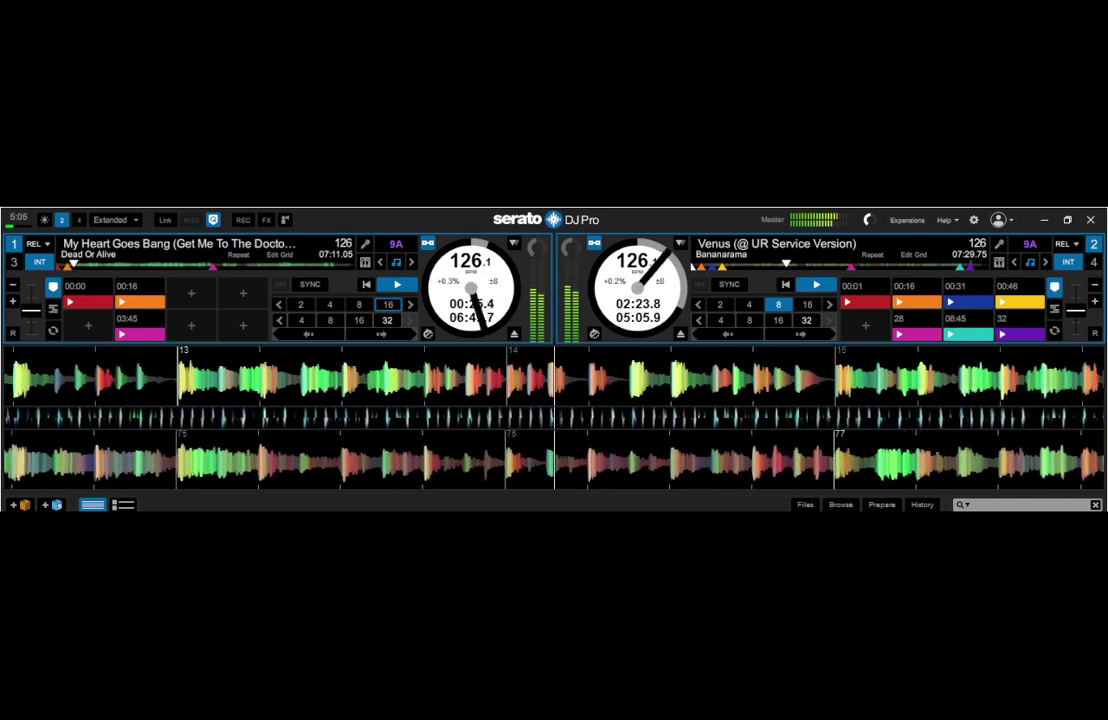
key("3")
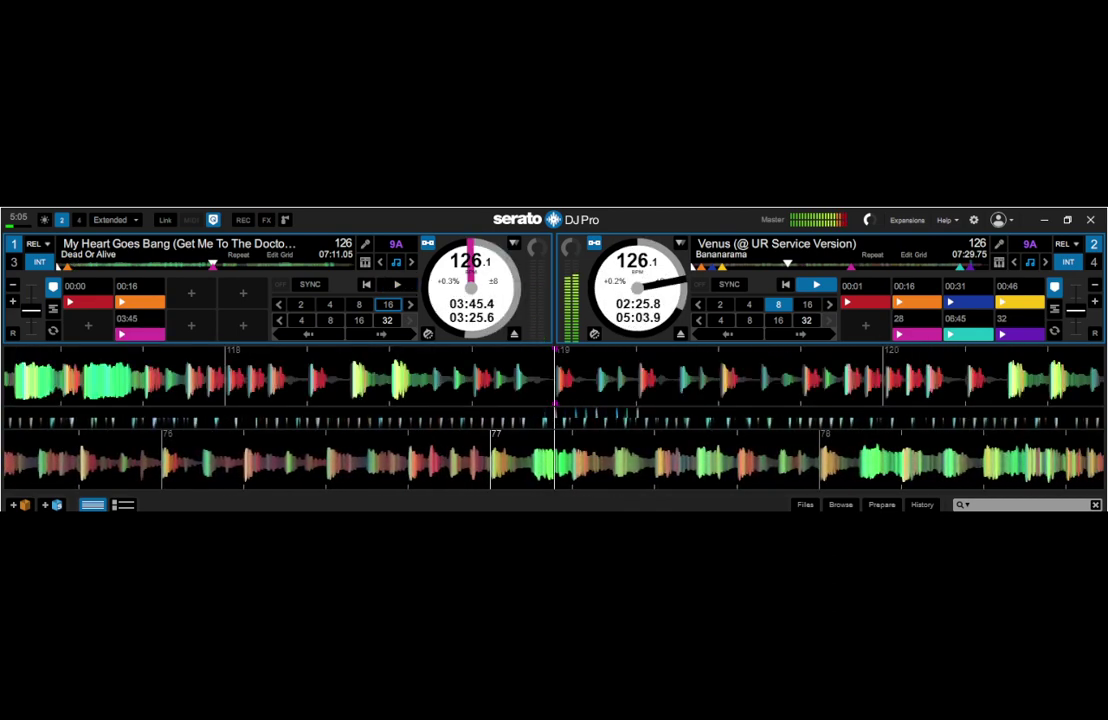
key("w")
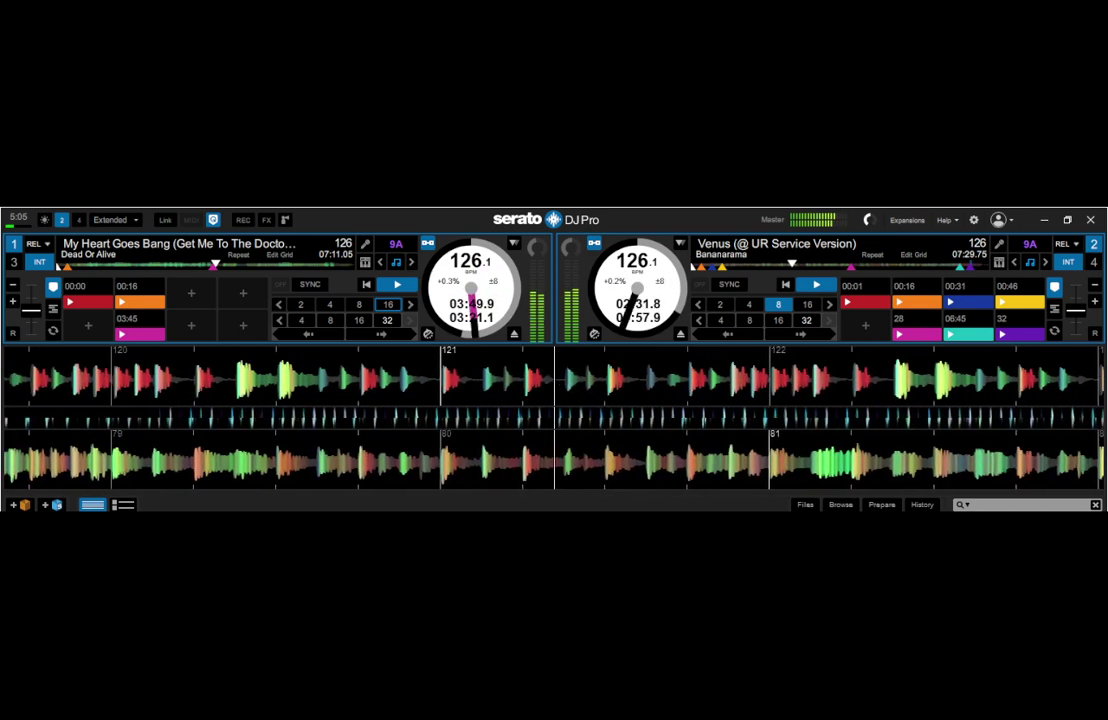
key("w")
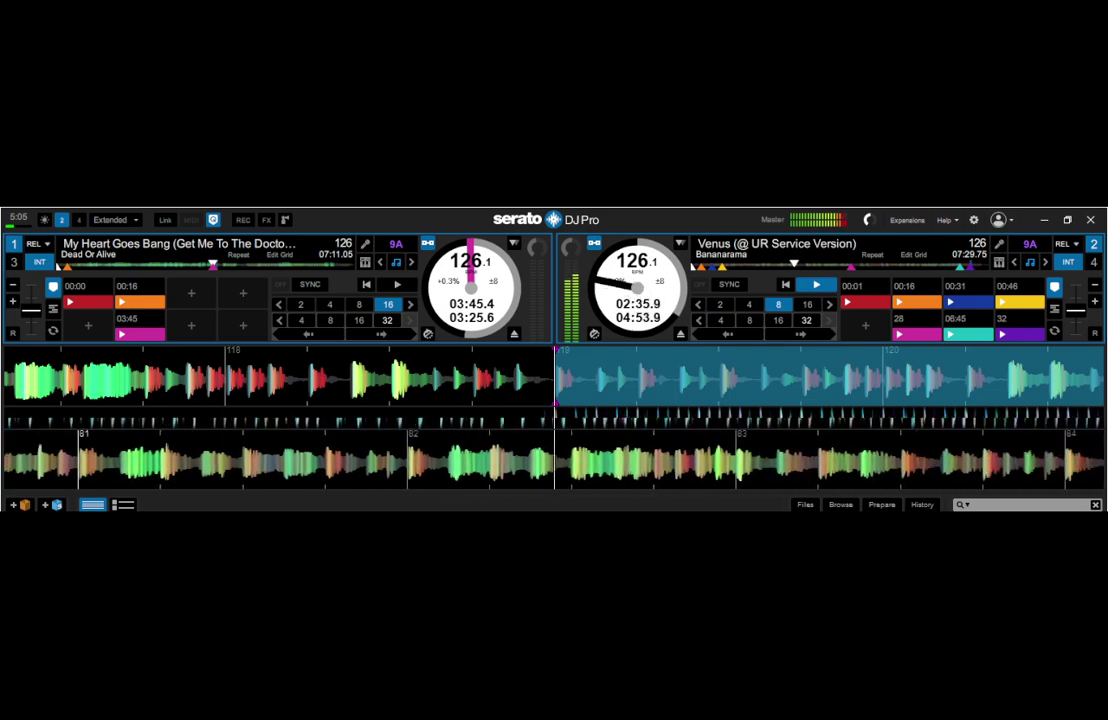
key("w")
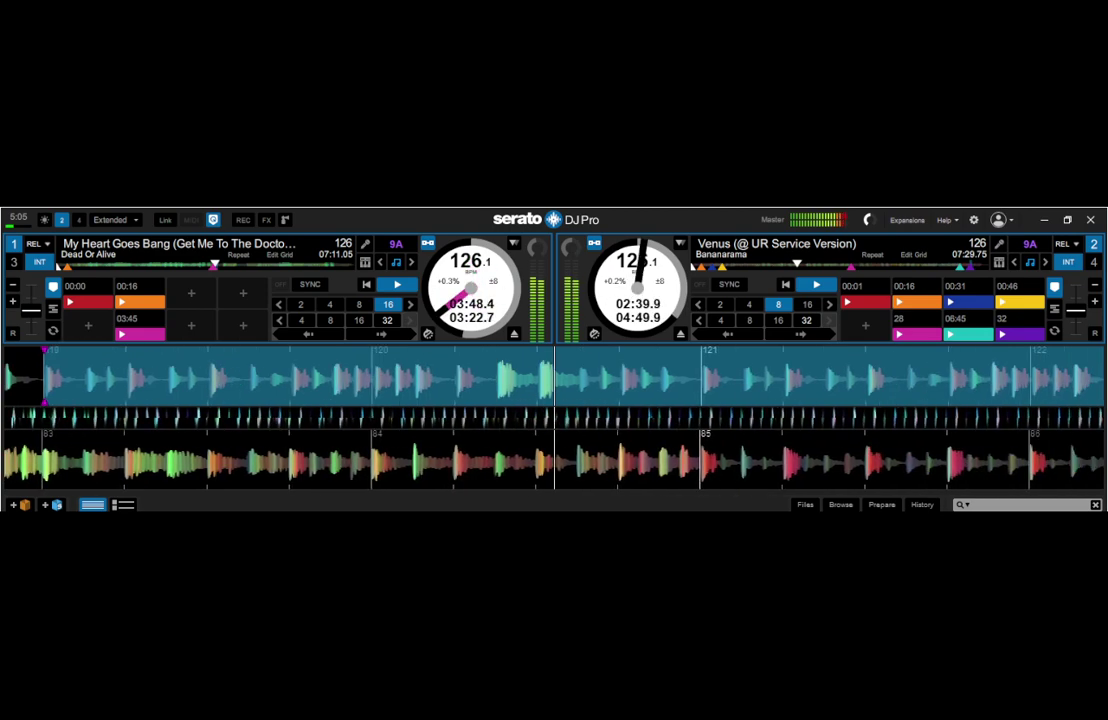
Play My Heart Goes Bang from its start on deck 1 and start You Think You're A Man on deck 2
key("5")
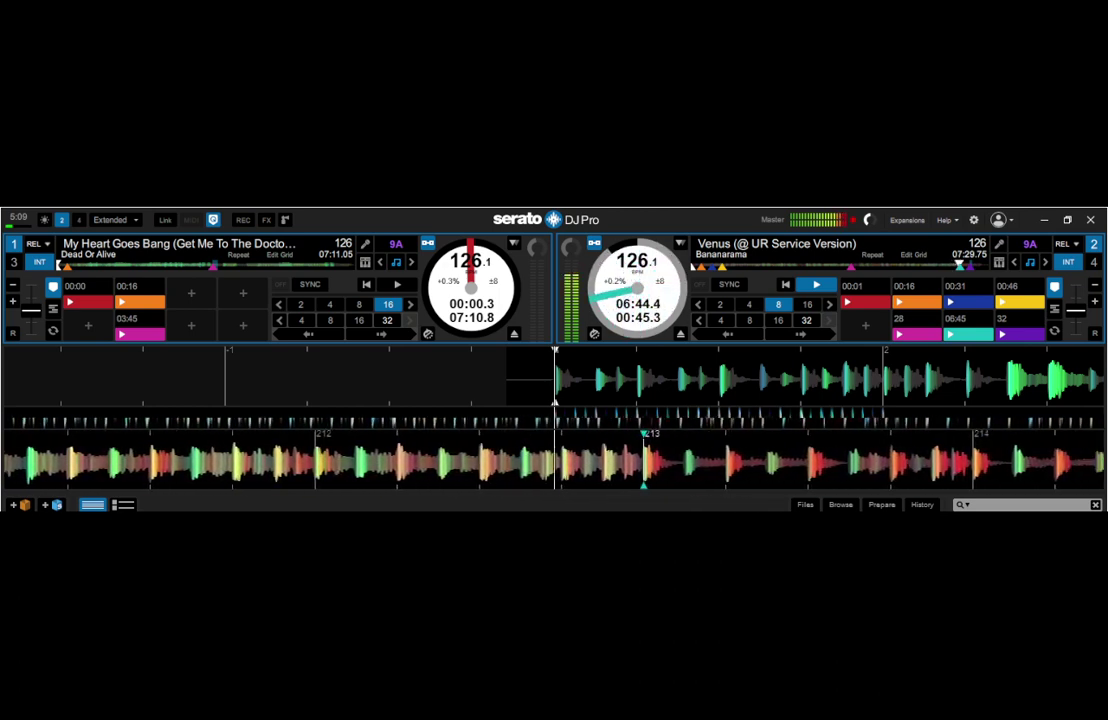
key("w")
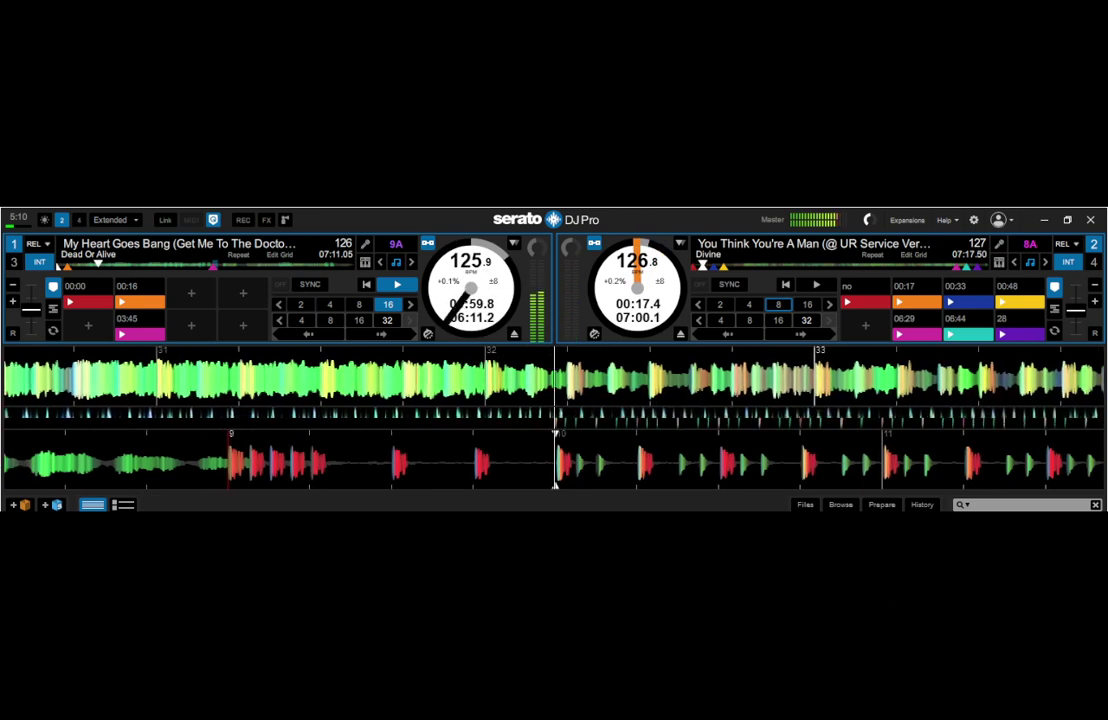
key("s")
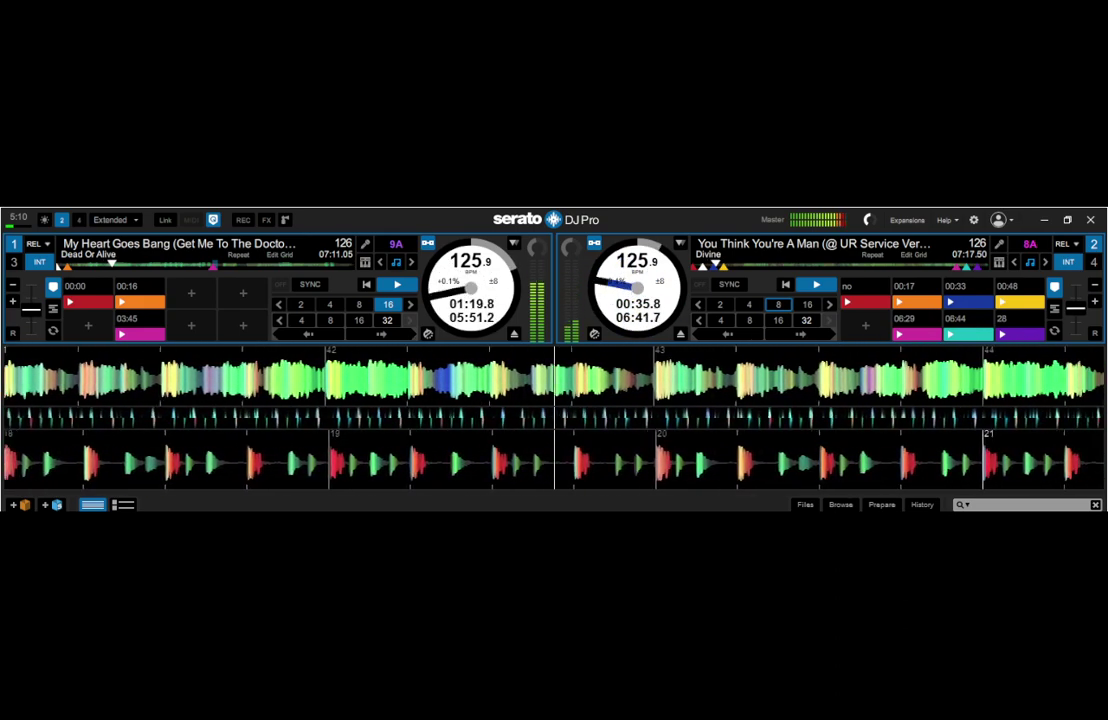
Play I'm So Beautiful on deck 2 from its 32/32/32 cue and set an 8-beat loop at bar 151
key("6")
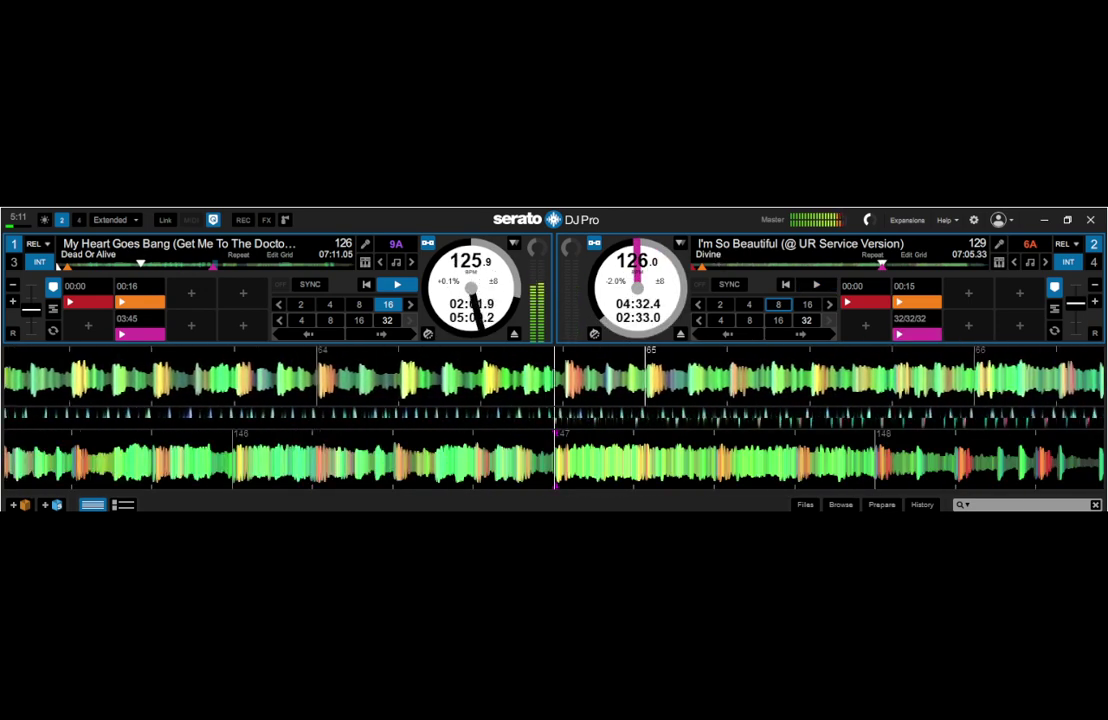
key("s")
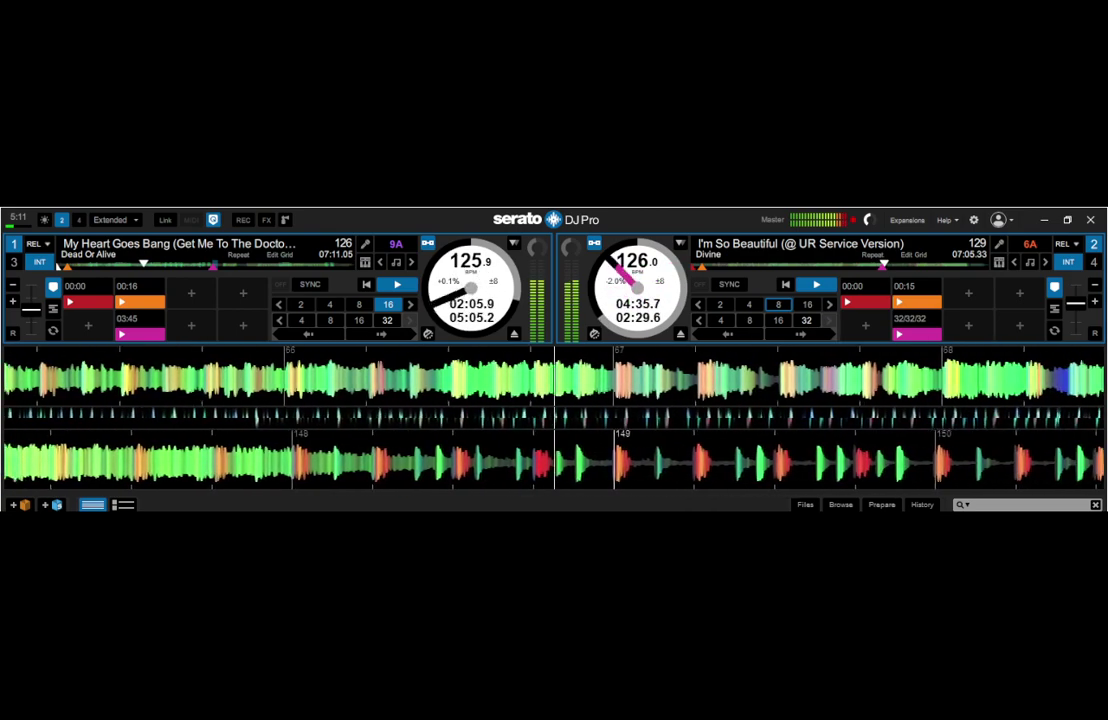
key("alt+8")
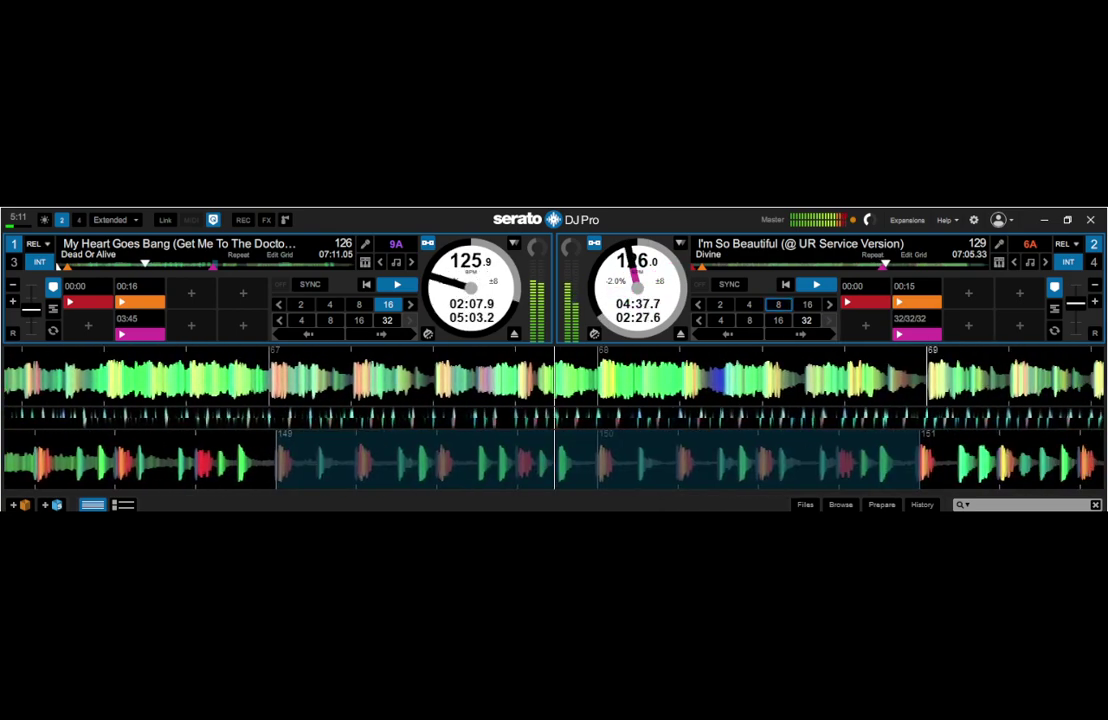
key("alt+4")
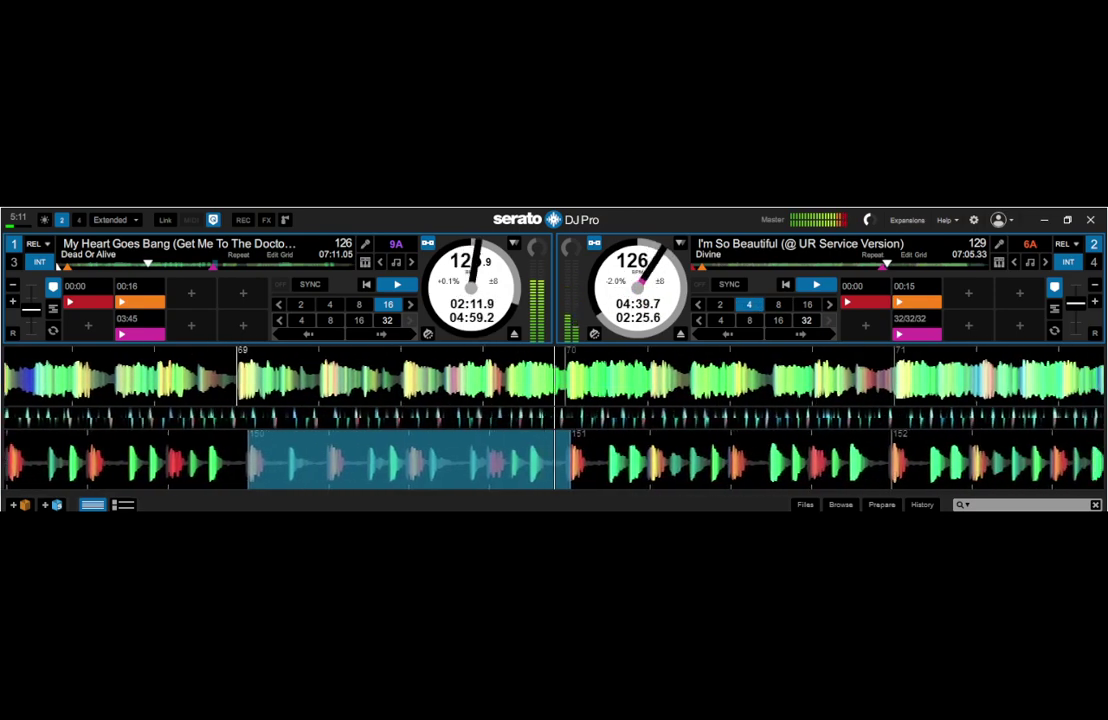
key("alt+8")
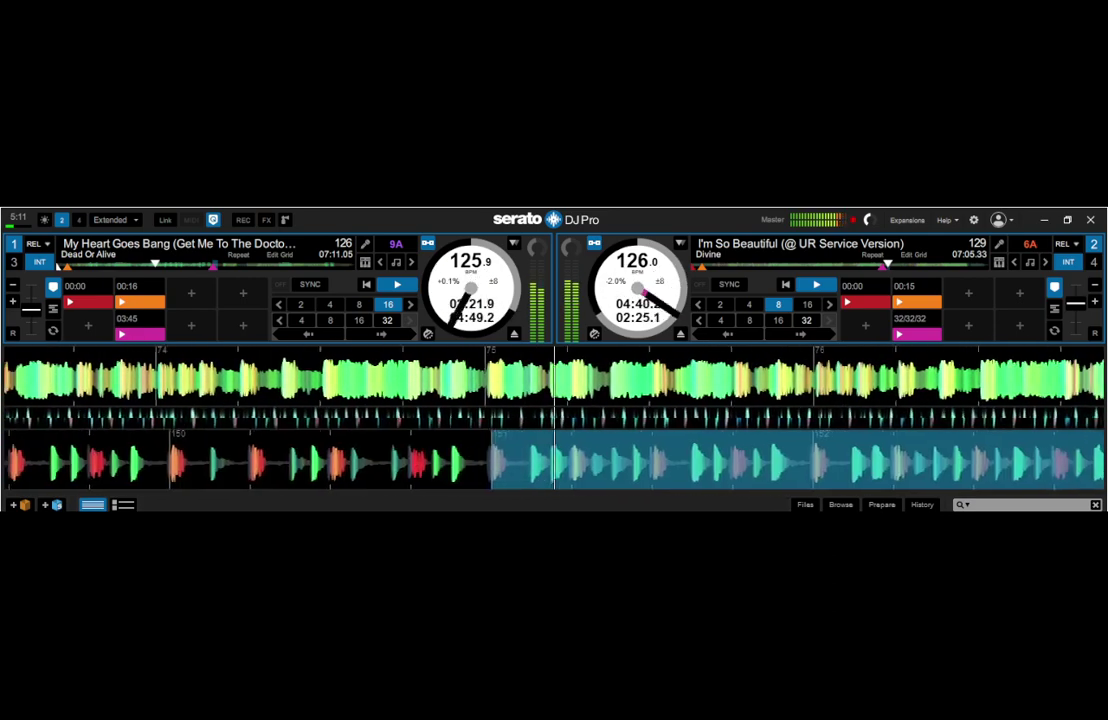
Return I'm So Beautiful to its start on deck 2 and play it into the mix
key("6")
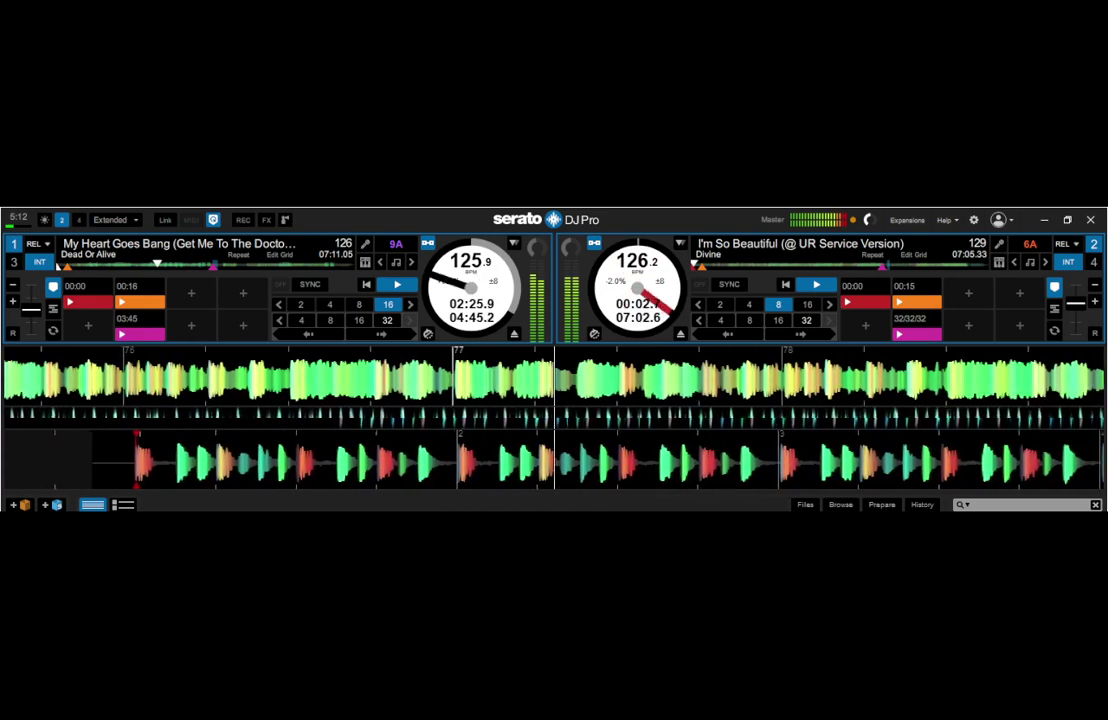
key("6")
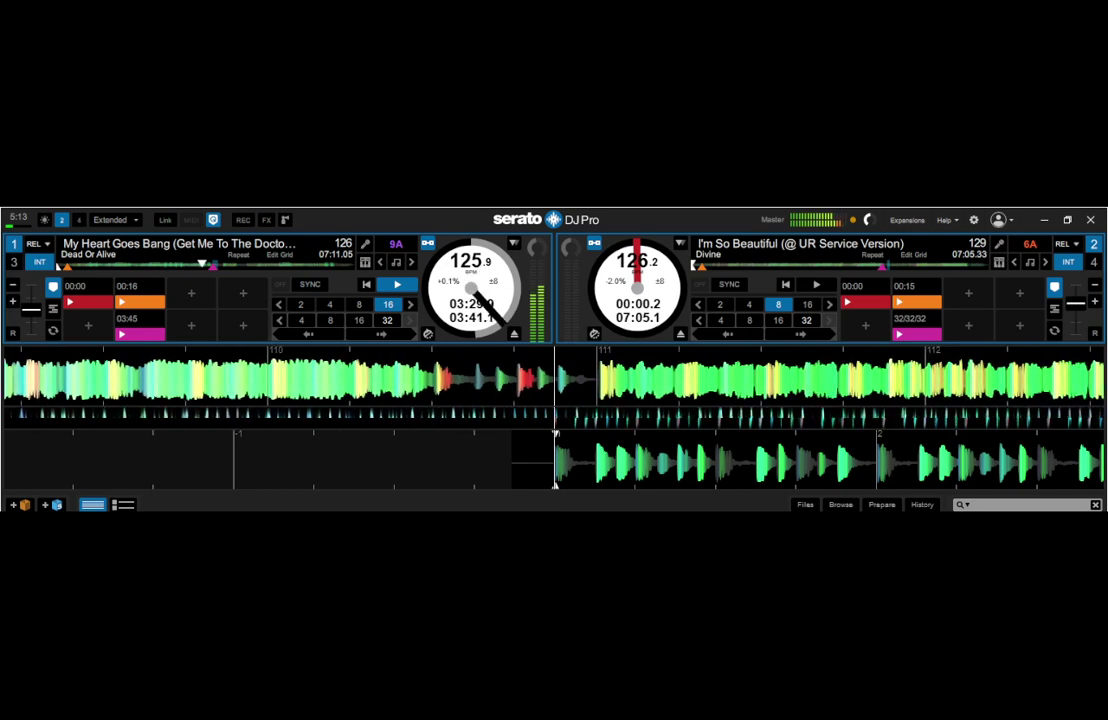
key("s")
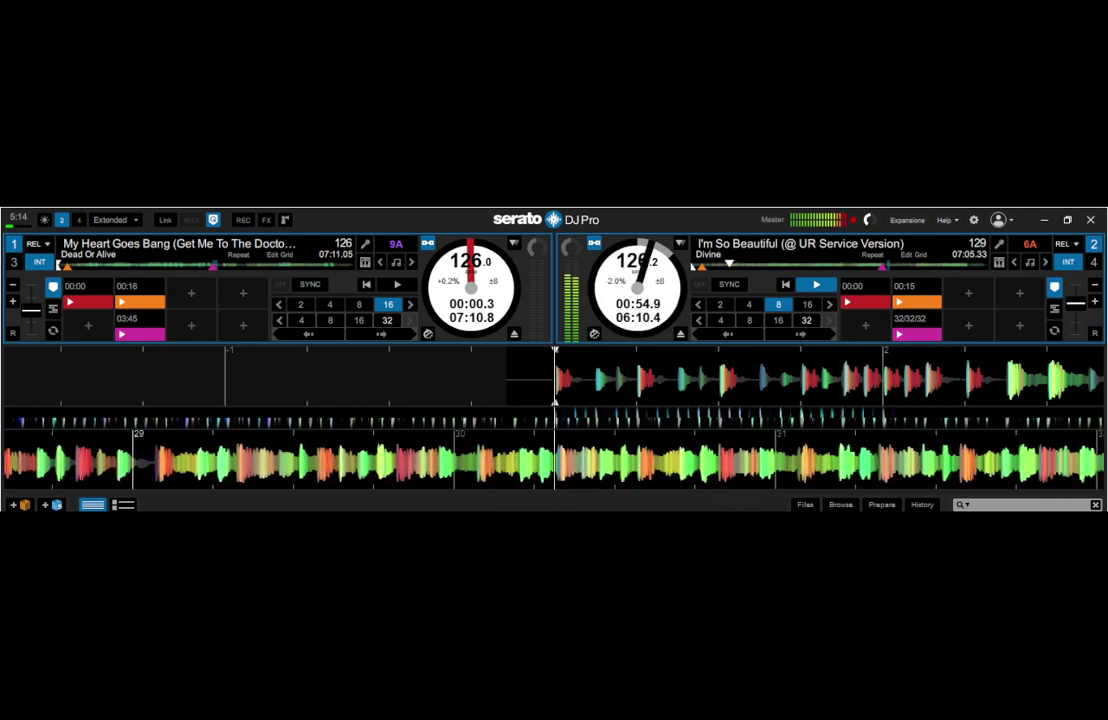
Load You Spin Me 'Round (Like A Record) onto deck 1 and play it from its start
key("shift+Left")
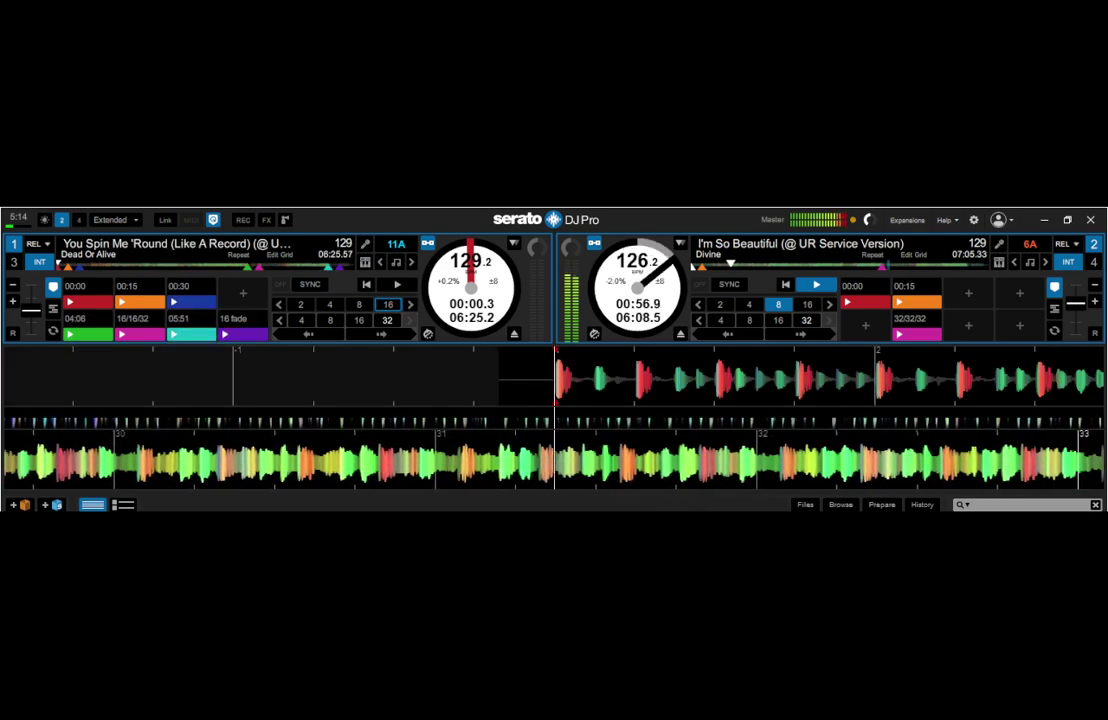
key("w")
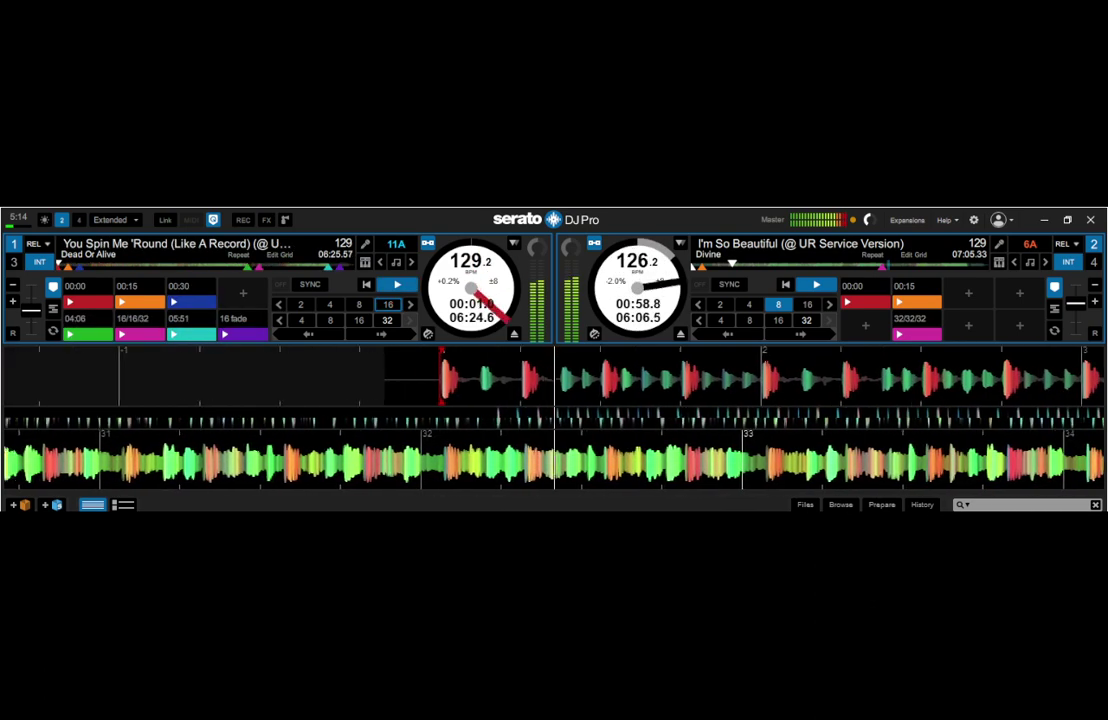
key("shift+Left")
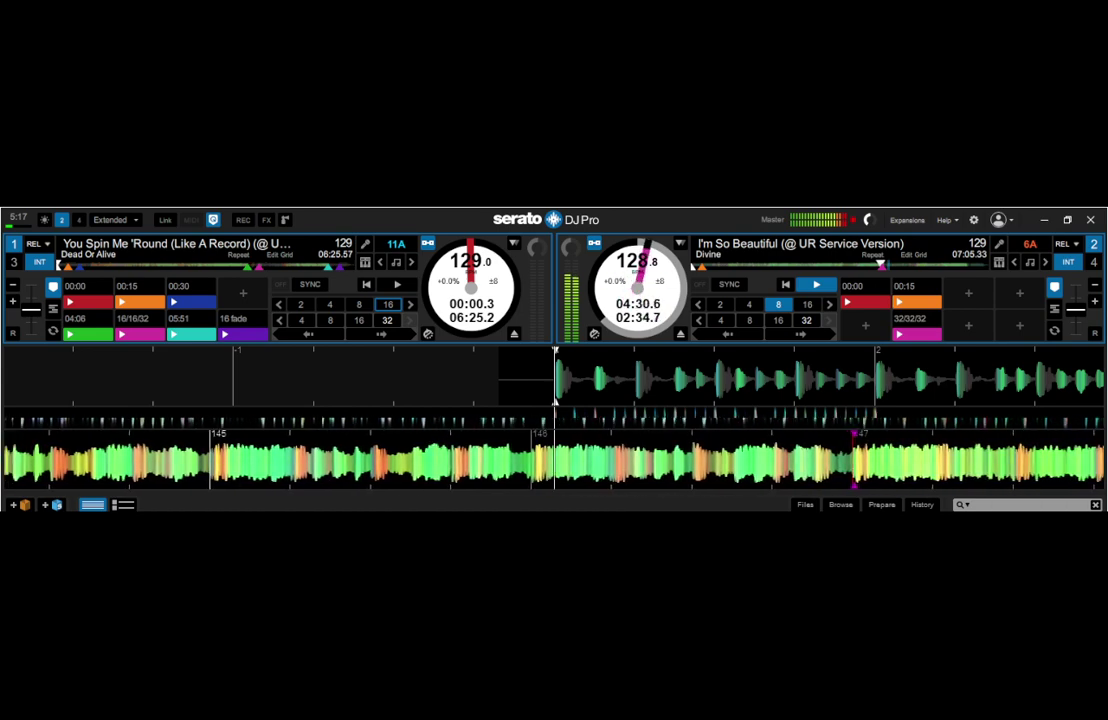
key("w")
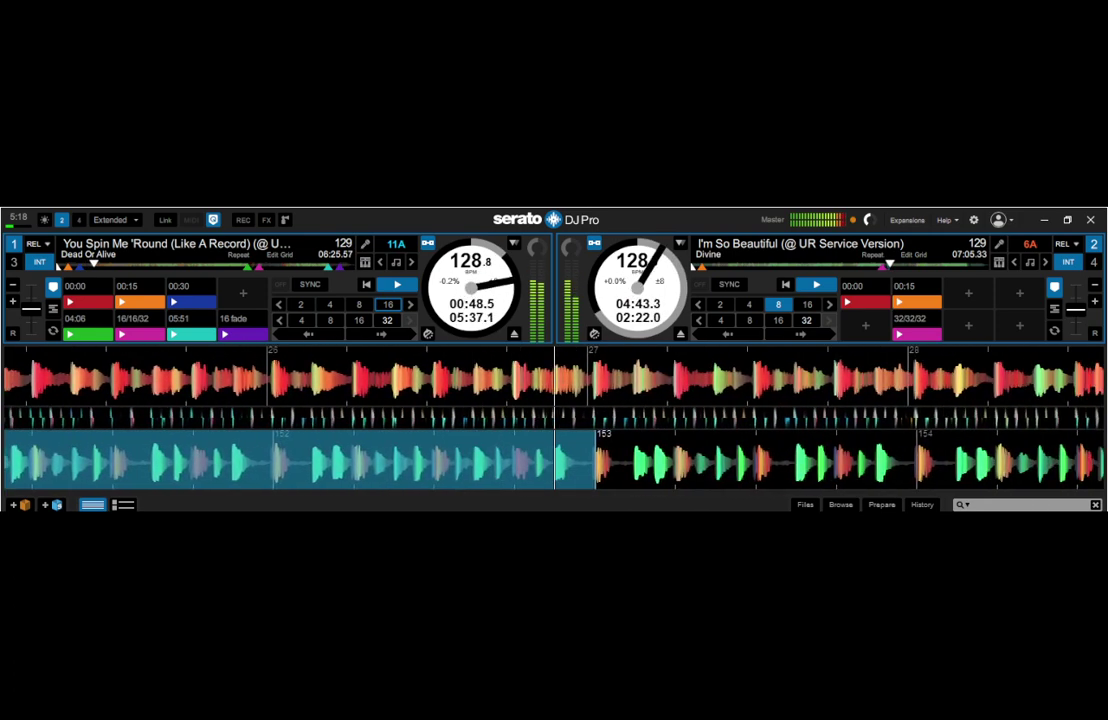
Return I'm So Beautiful to its start and unload it from deck 2
key("shift+Right")
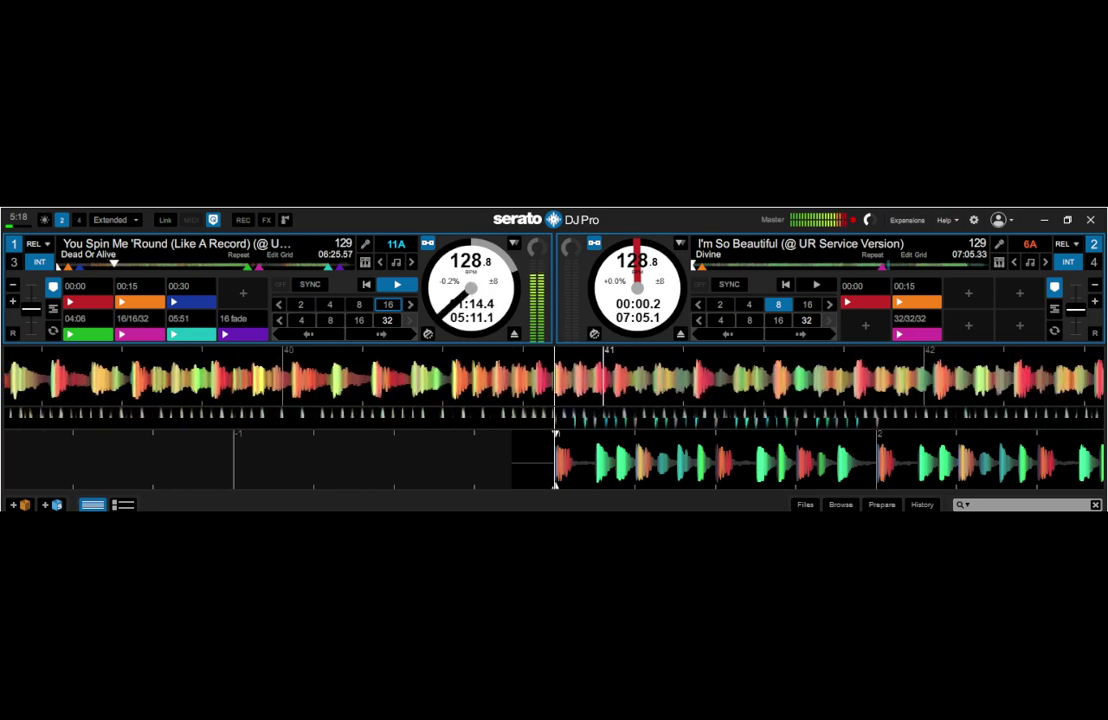
key("alt+shift+Right")
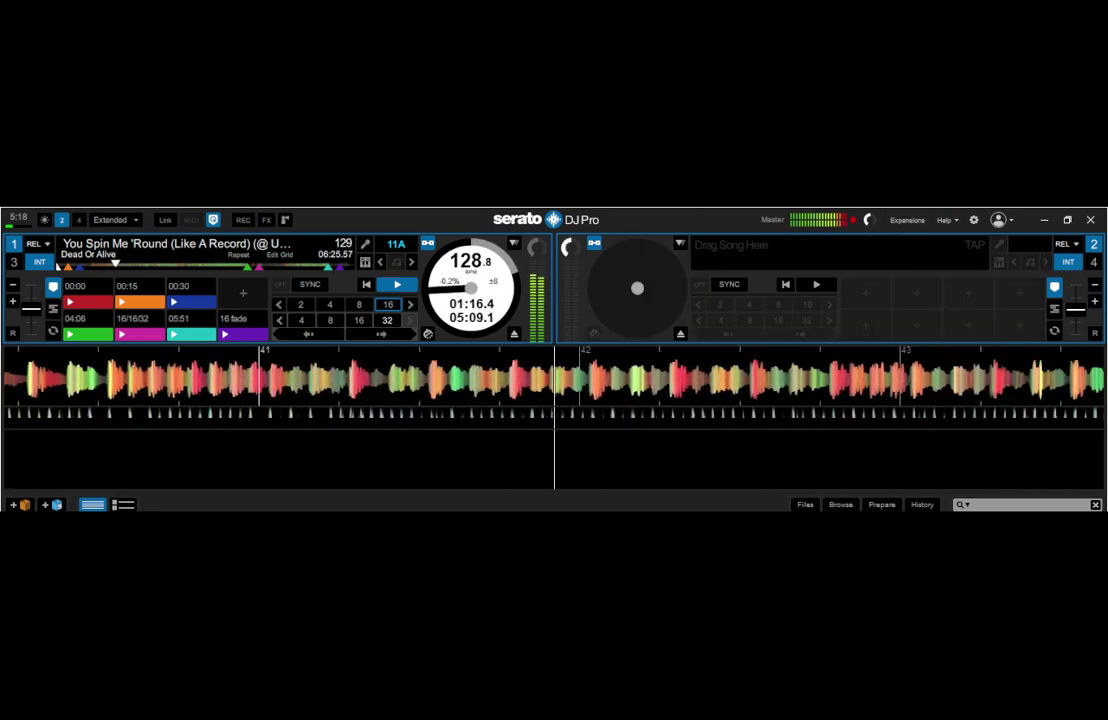